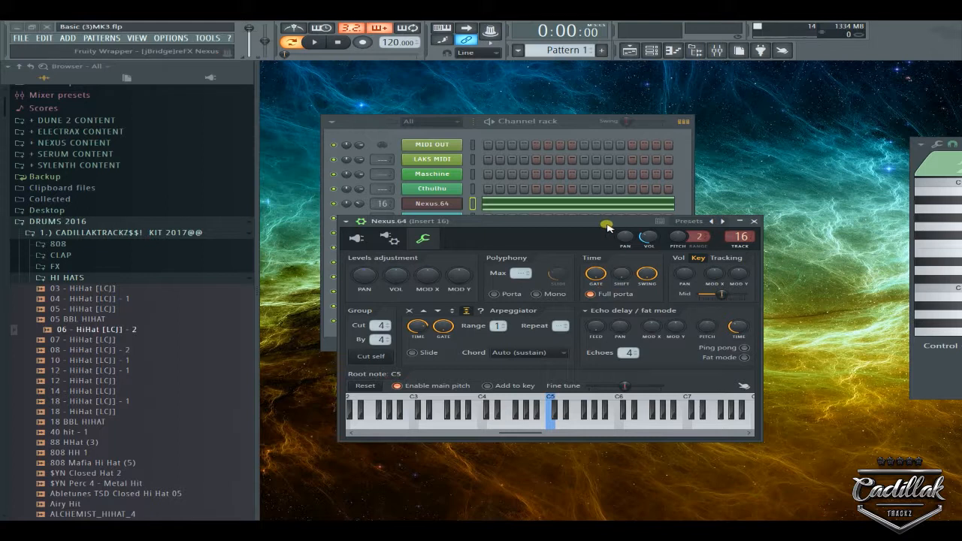
# Move the Nexus window aside and open the '06 - HiHat [LCJ] - 2' sampler channel settings.
pyautogui.moveTo(461, 221); pyautogui.dragTo(451, 241)
pyautogui.click(430, 220)
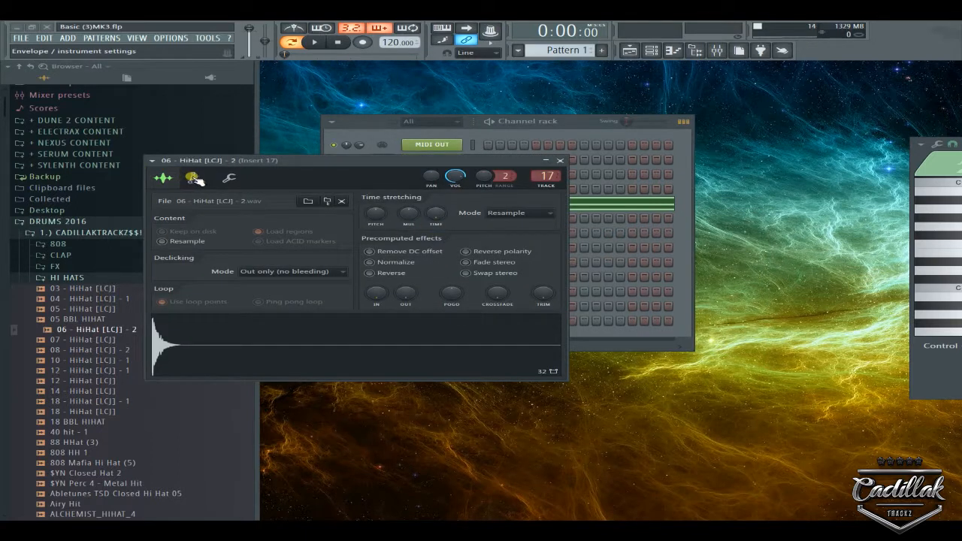
# Drag the Time stretching TIME knob from 1:15:00 up to 2:02:00.
pyautogui.click(435, 216)
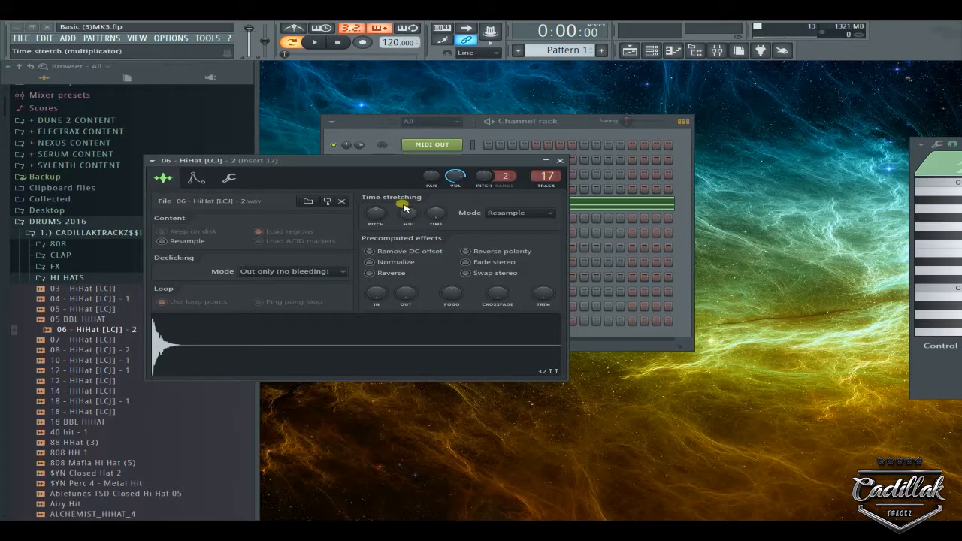
pyautogui.moveTo(439, 218); pyautogui.dragTo(431, 201)
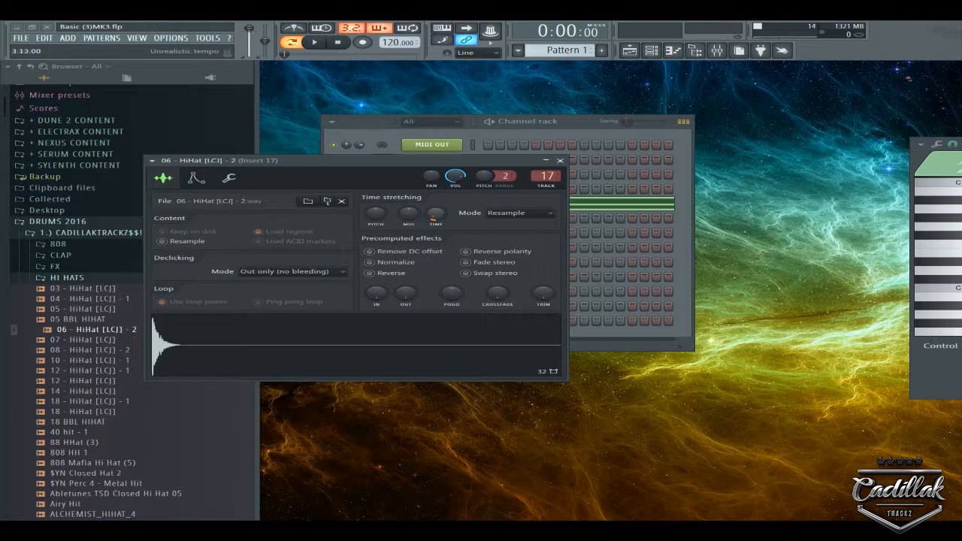
pyautogui.moveTo(434, 218); pyautogui.dragTo(434, 218)
# Browse the TIME knob's tempo presets without choosing one, and set time-stretch time to 4:00:00.
pyautogui.rightClick(434, 216)
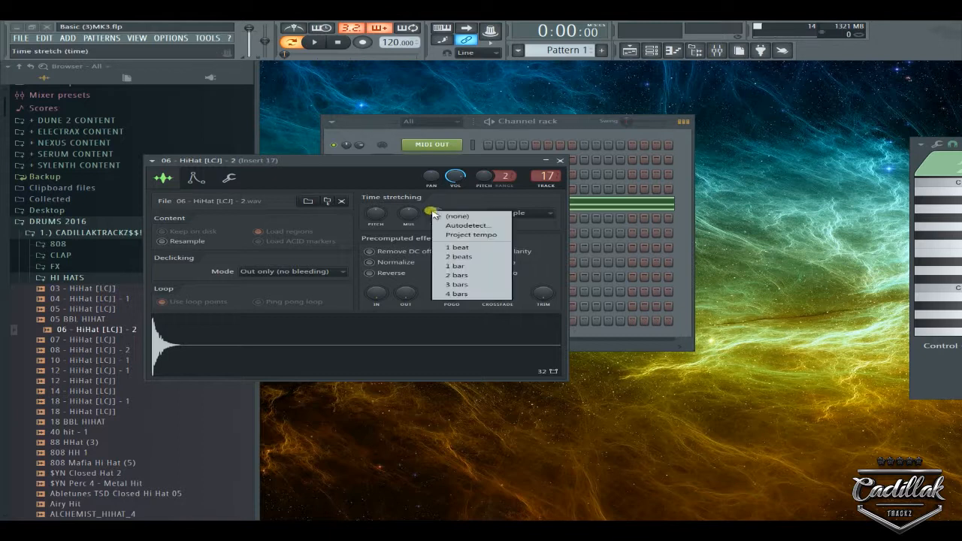
pyautogui.click(437, 217)
pyautogui.rightClick(438, 217)
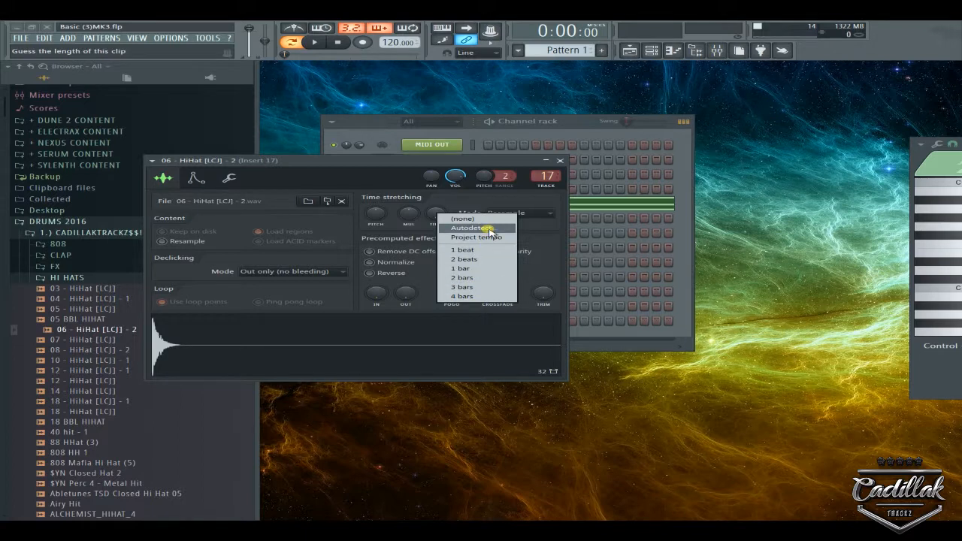
pyautogui.click(463, 207)
pyautogui.moveTo(437, 216); pyautogui.dragTo(436, 205)
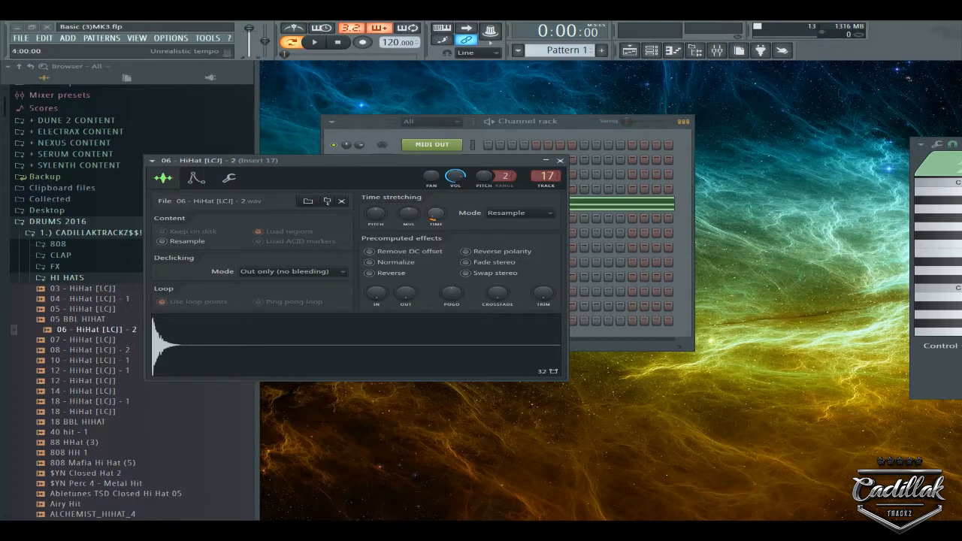
pyautogui.rightClick(433, 217)
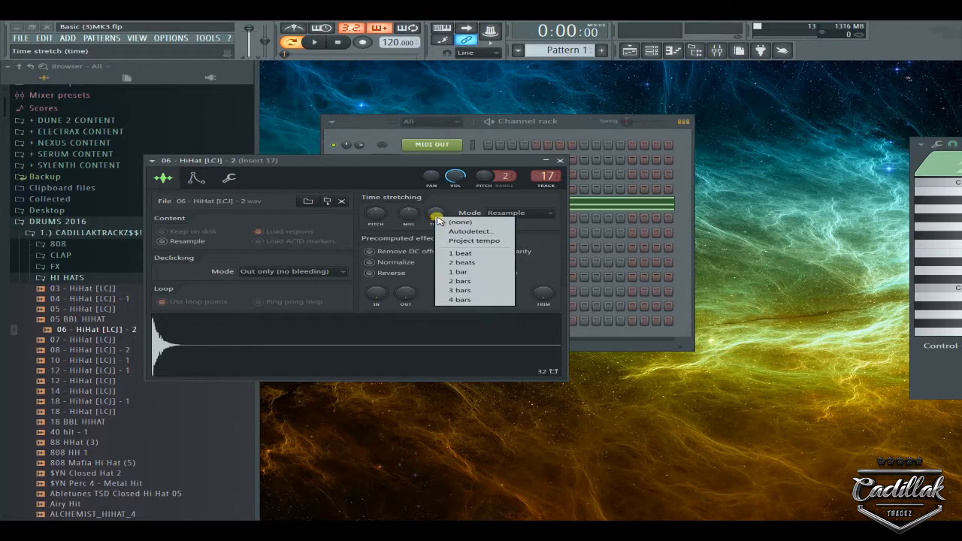
pyautogui.click(448, 205)
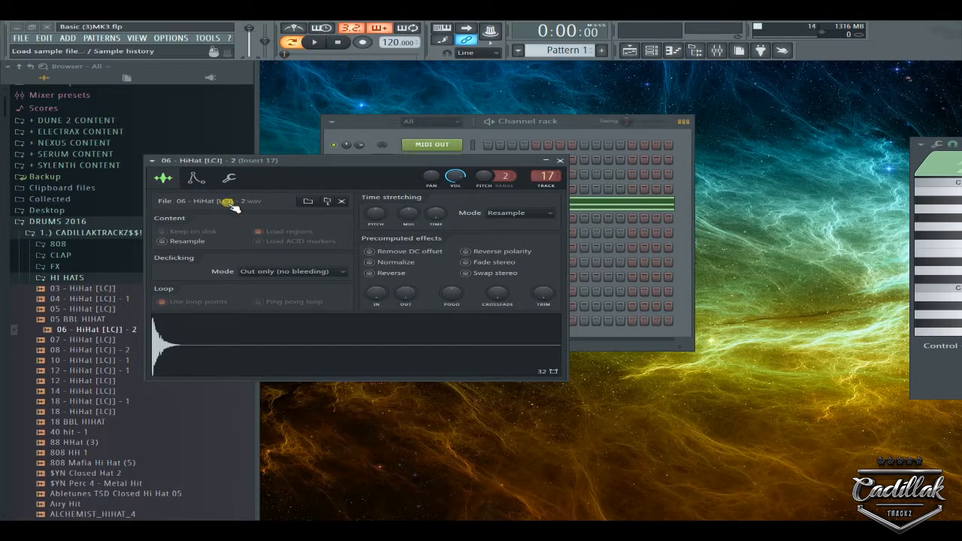
# Switch on the Volume envelope with a long hold, zero attack and zero decay.
pyautogui.click(195, 178)
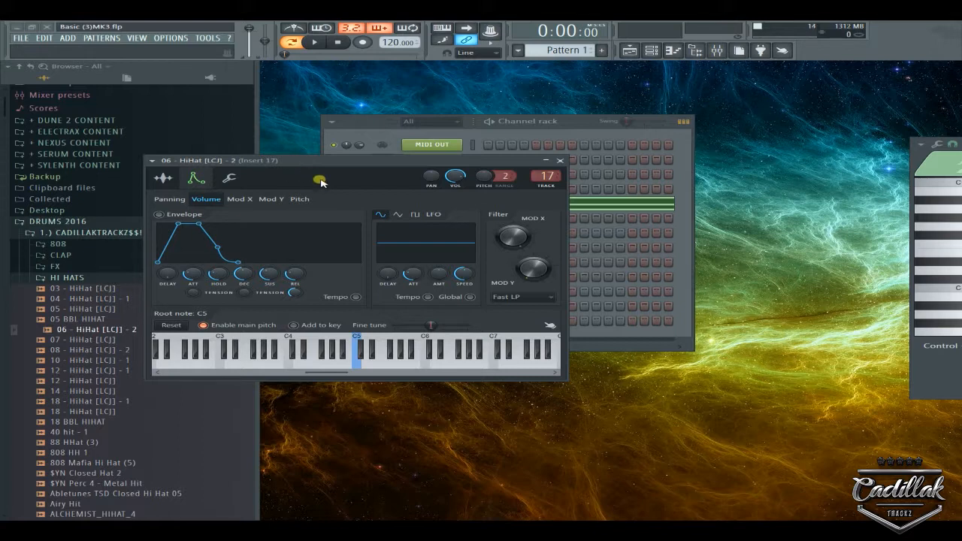
pyautogui.rightClick(220, 281)
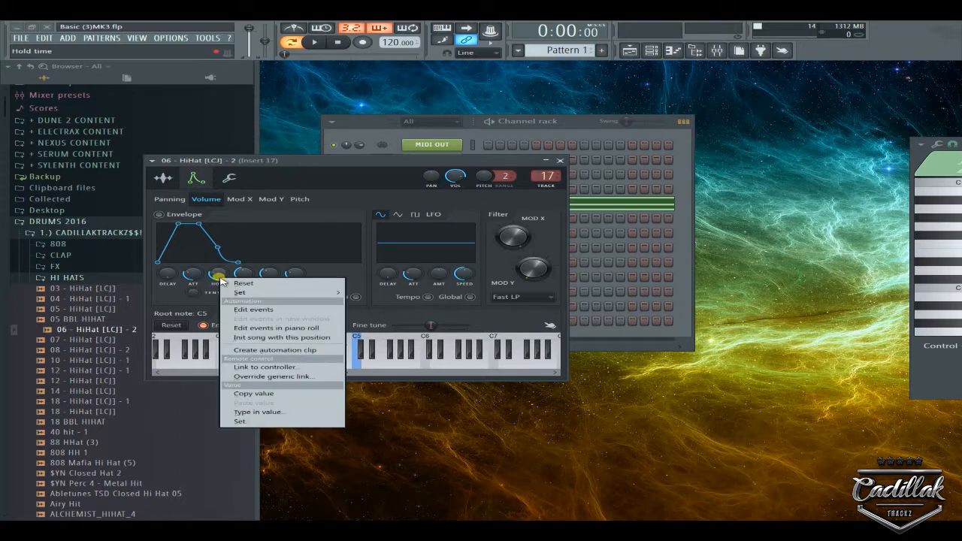
pyautogui.click(279, 262)
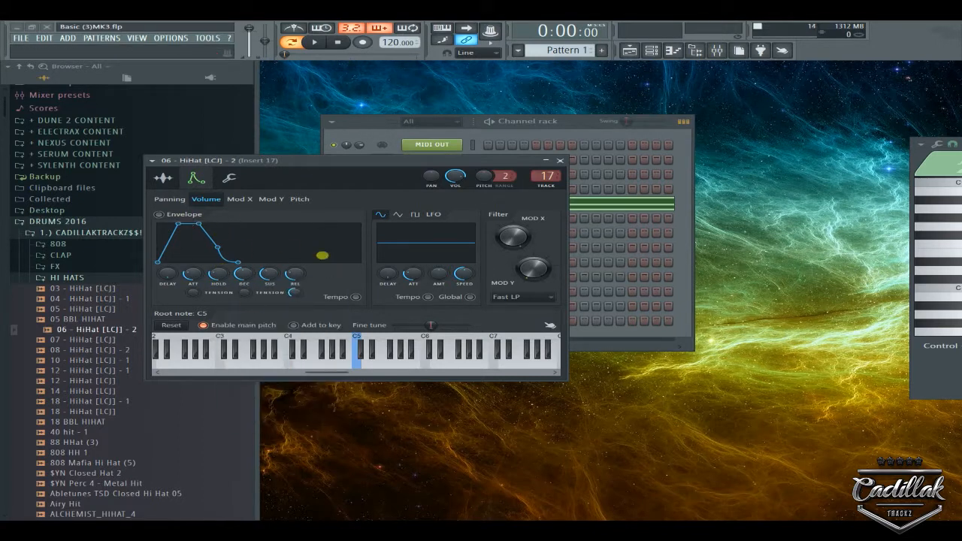
pyautogui.moveTo(224, 276); pyautogui.dragTo(225, 250)
pyautogui.moveTo(189, 276); pyautogui.dragTo(218, 244)
pyautogui.moveTo(243, 275); pyautogui.dragTo(299, 300)
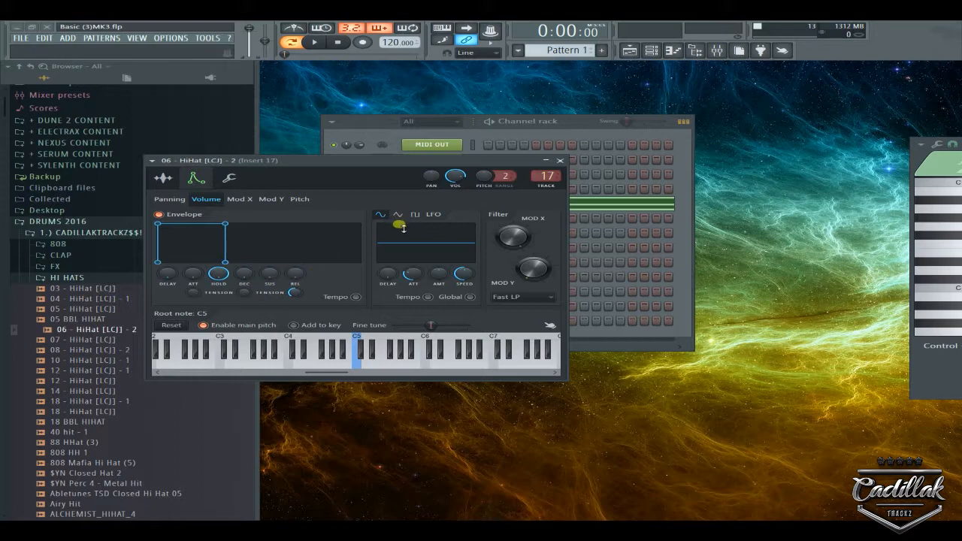
# Reset the envelope's decay, sustain and release knobs to their defaults.
pyautogui.rightClick(244, 275)
pyautogui.click(271, 278)
pyautogui.rightClick(265, 275)
pyautogui.click(277, 279)
pyautogui.rightClick(296, 276)
pyautogui.click(308, 280)
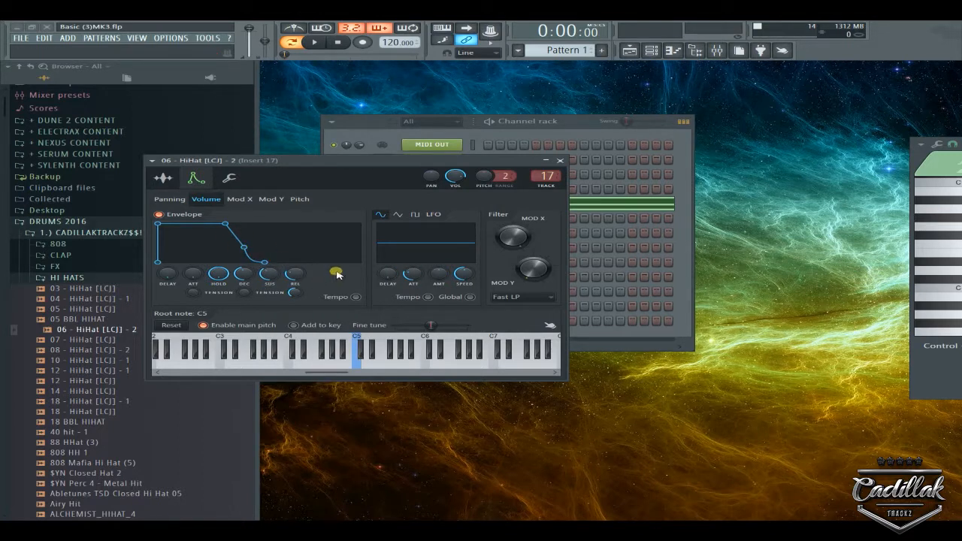
pyautogui.rightClick(219, 276)
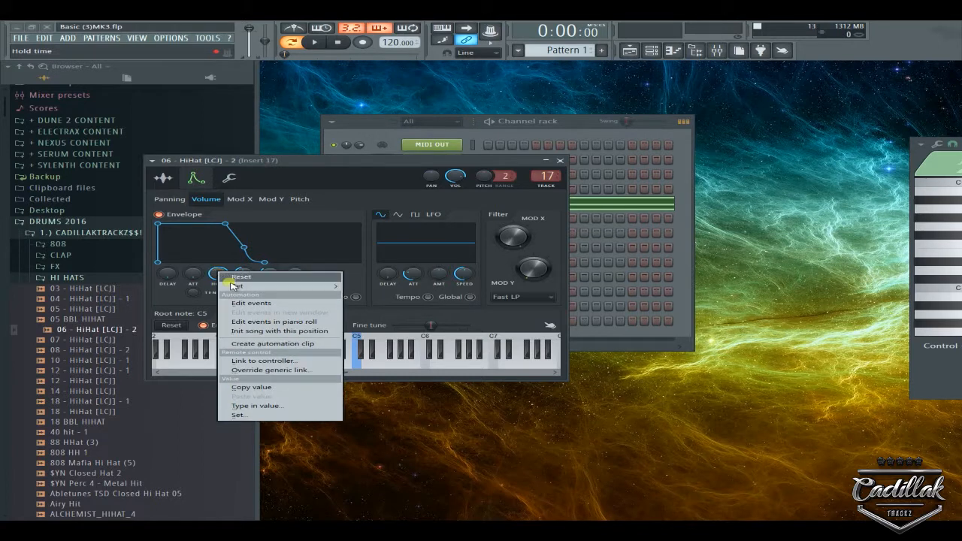
pyautogui.moveTo(258, 287)
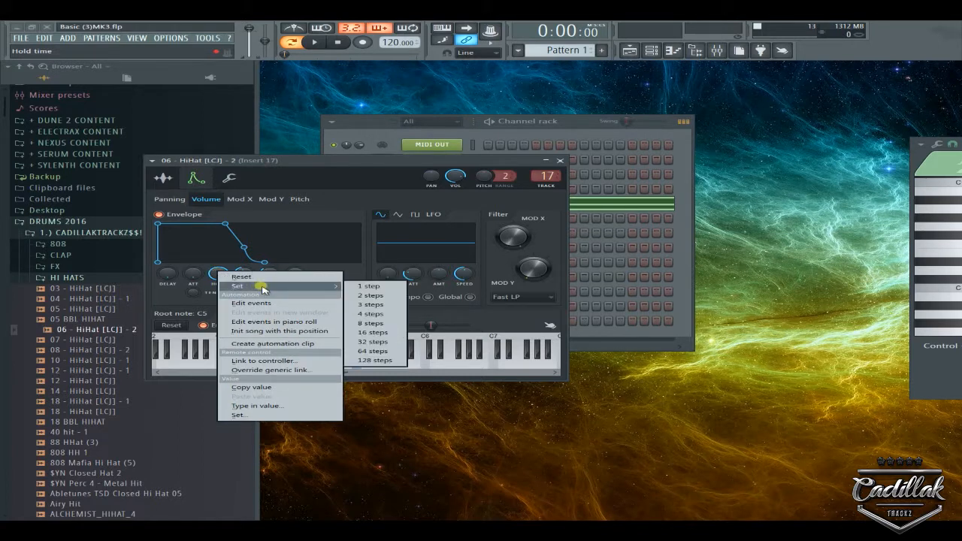
# Set the envelope hold time to 4 steps, then to a longer step length.
pyautogui.click(376, 314)
pyautogui.rightClick(219, 275)
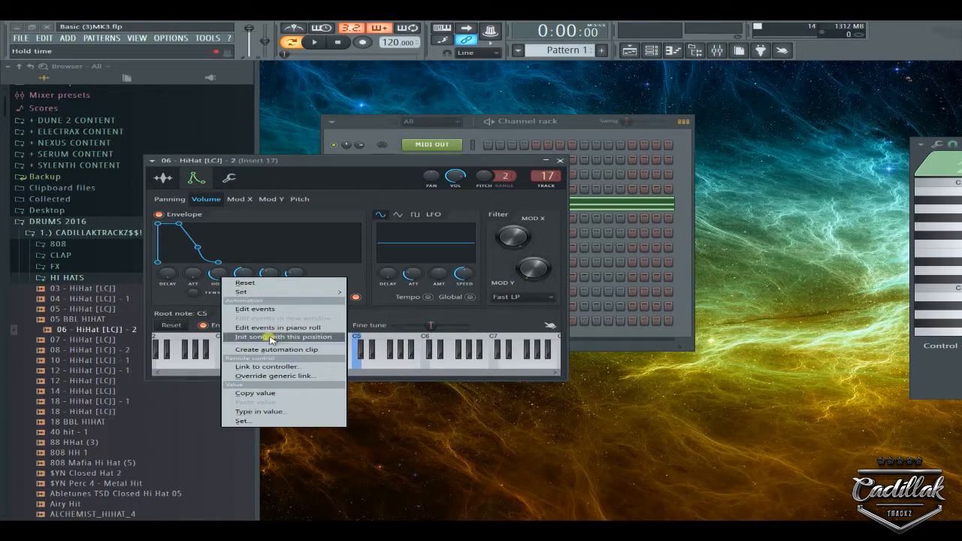
pyautogui.moveTo(320, 293)
pyautogui.click(389, 348)
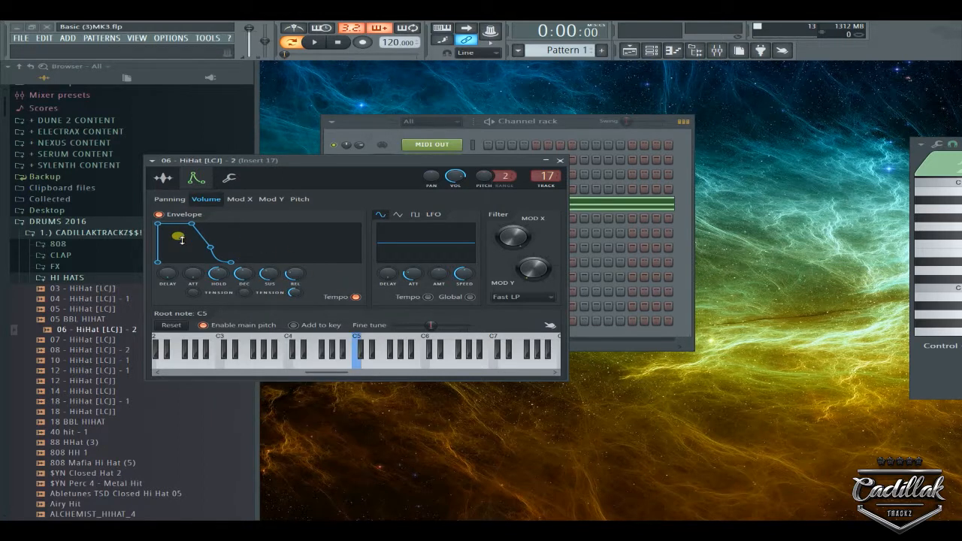
# Review the Set step options for the attack, predelay, decay and release knobs.
pyautogui.rightClick(194, 276)
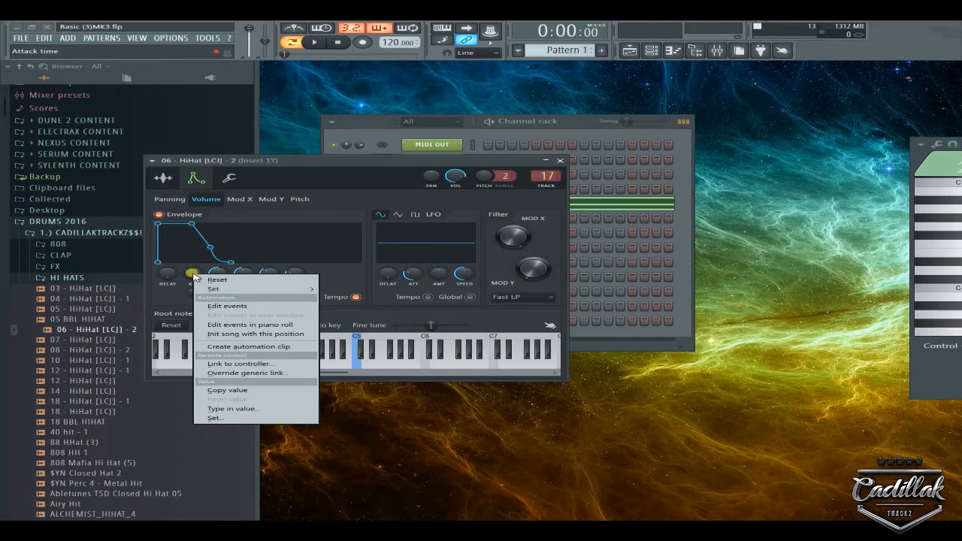
pyautogui.moveTo(214, 291)
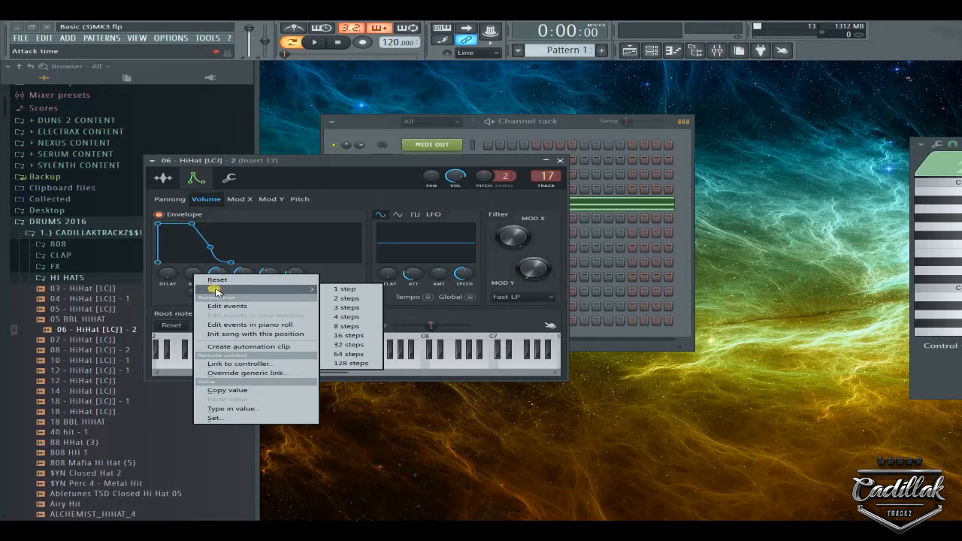
pyautogui.rightClick(168, 276)
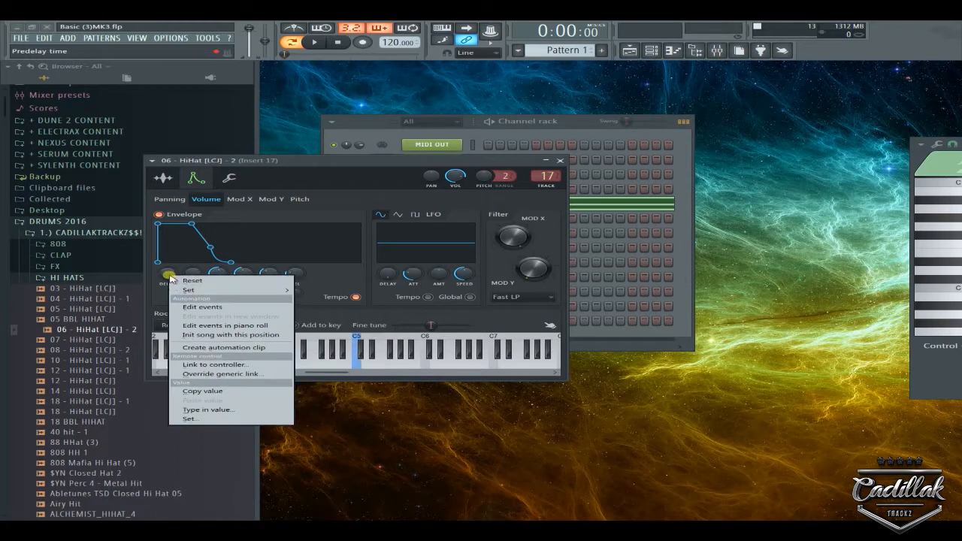
pyautogui.rightClick(244, 273)
pyautogui.moveTo(281, 293)
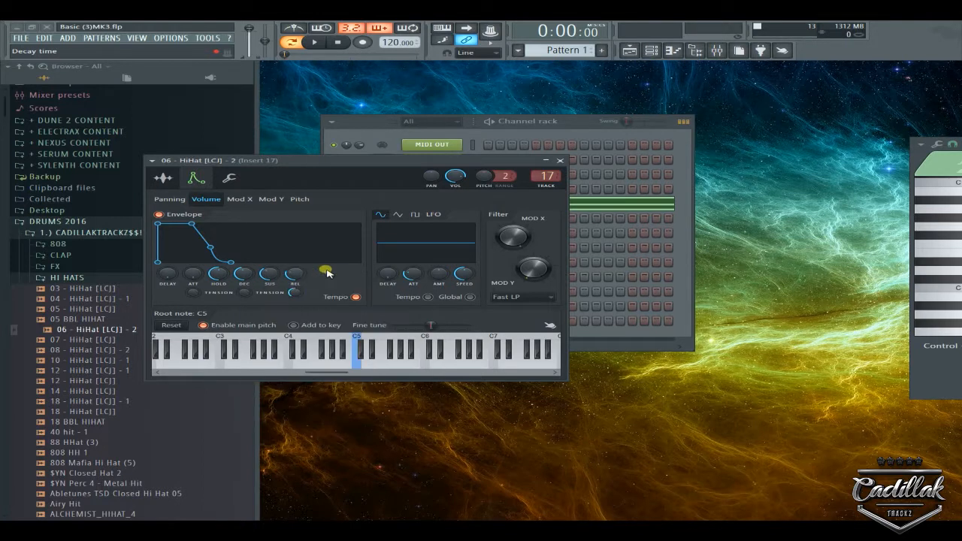
pyautogui.rightClick(295, 273)
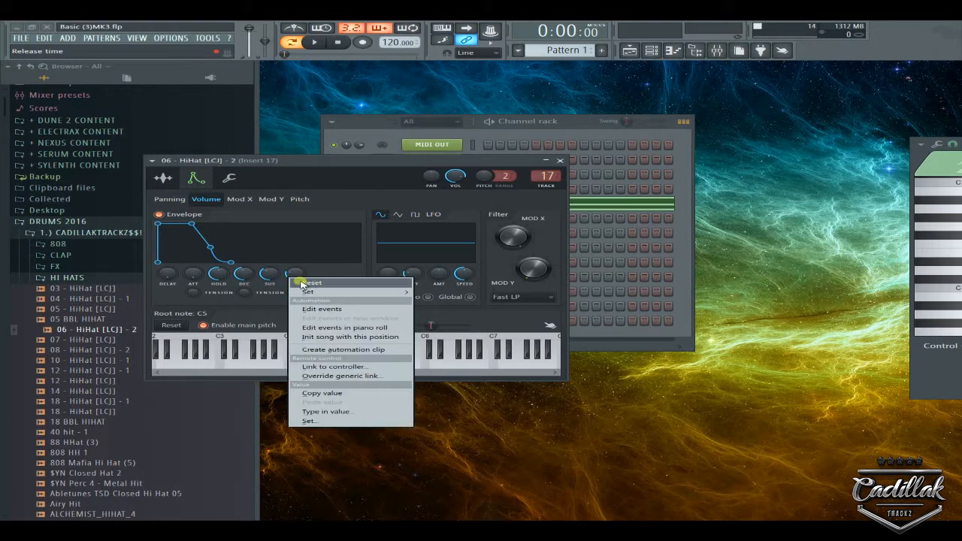
pyautogui.click(338, 275)
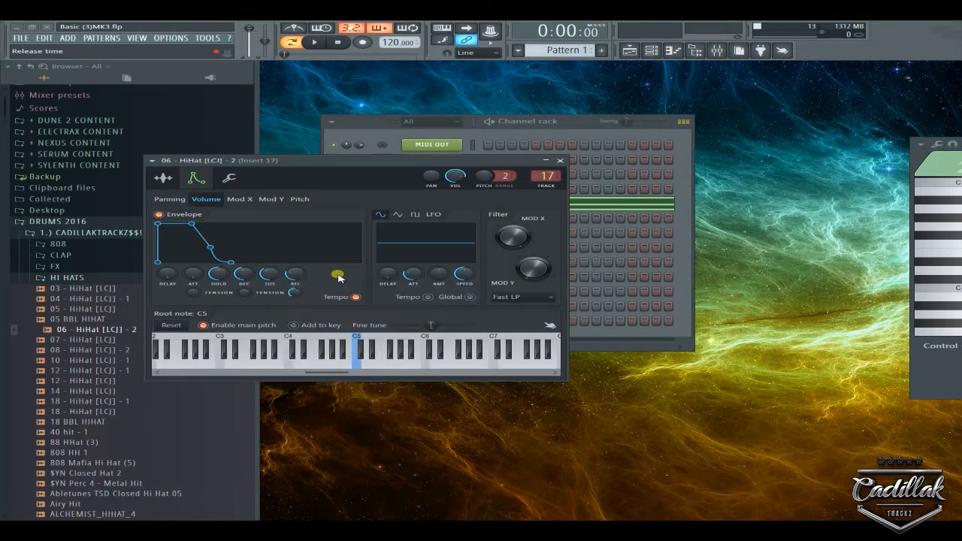
# Check the LFO amount and speed step options, then show the Miscellaneous functions page.
pyautogui.rightClick(461, 274)
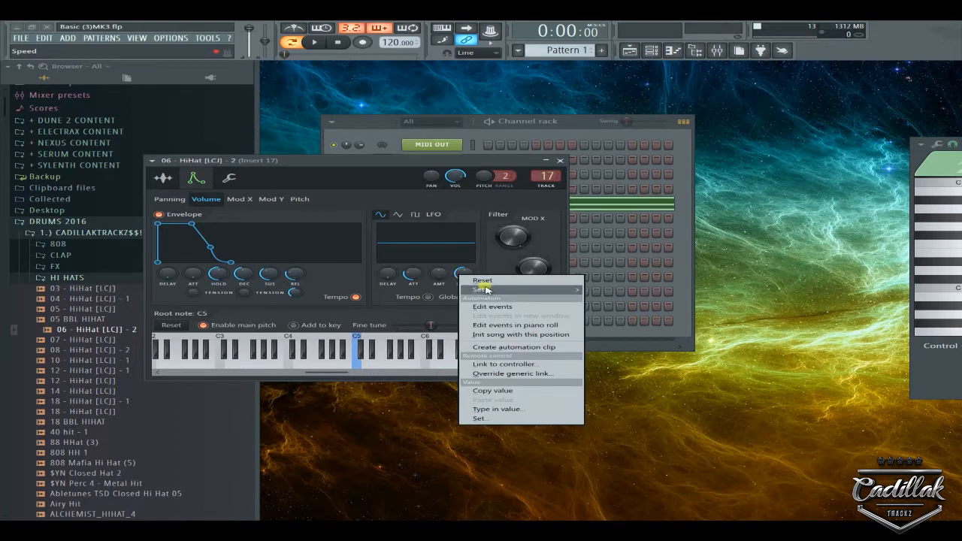
pyautogui.rightClick(444, 276)
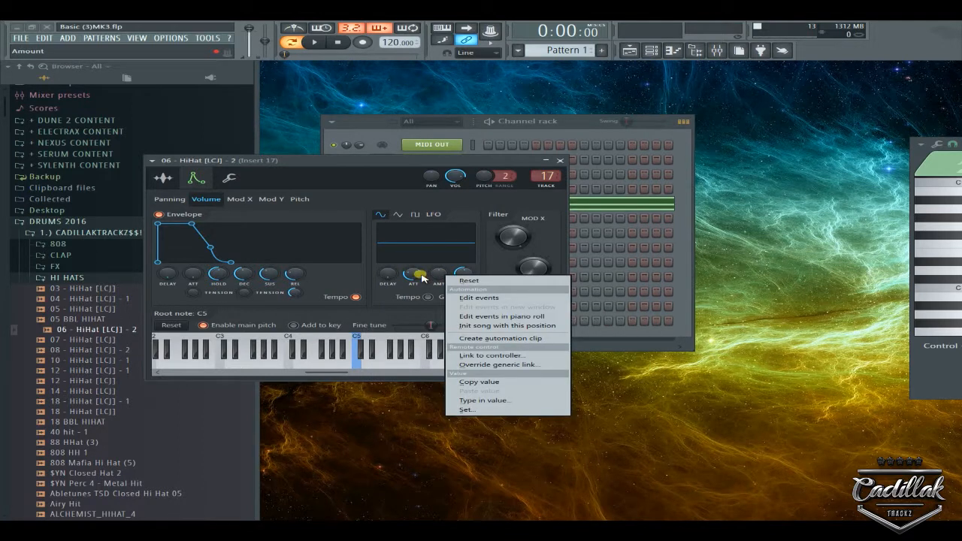
pyautogui.rightClick(440, 277)
pyautogui.rightClick(463, 275)
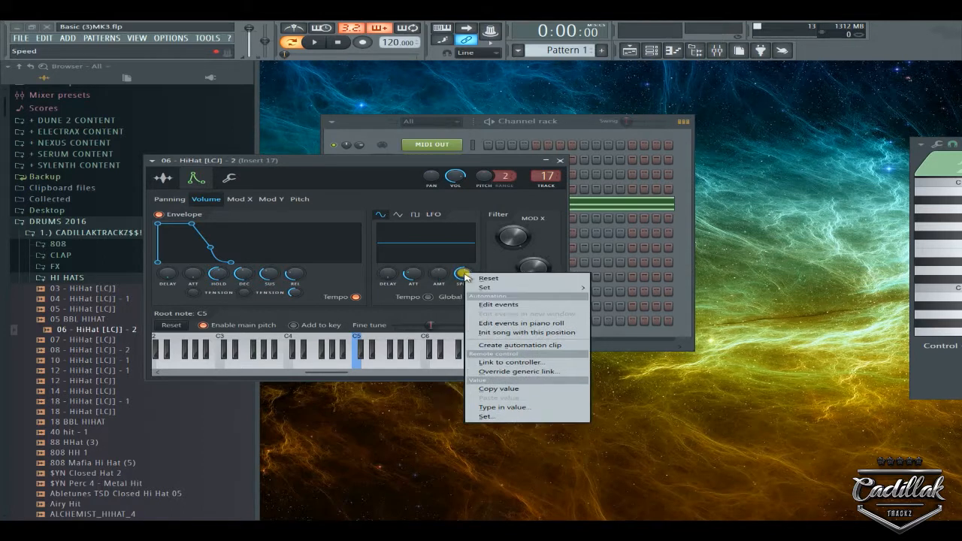
pyautogui.moveTo(485, 287)
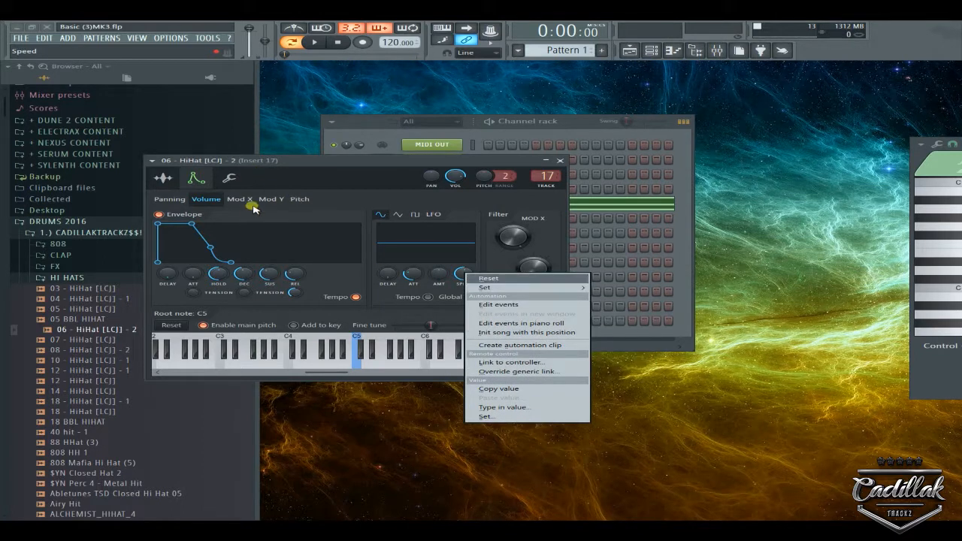
pyautogui.click(230, 177)
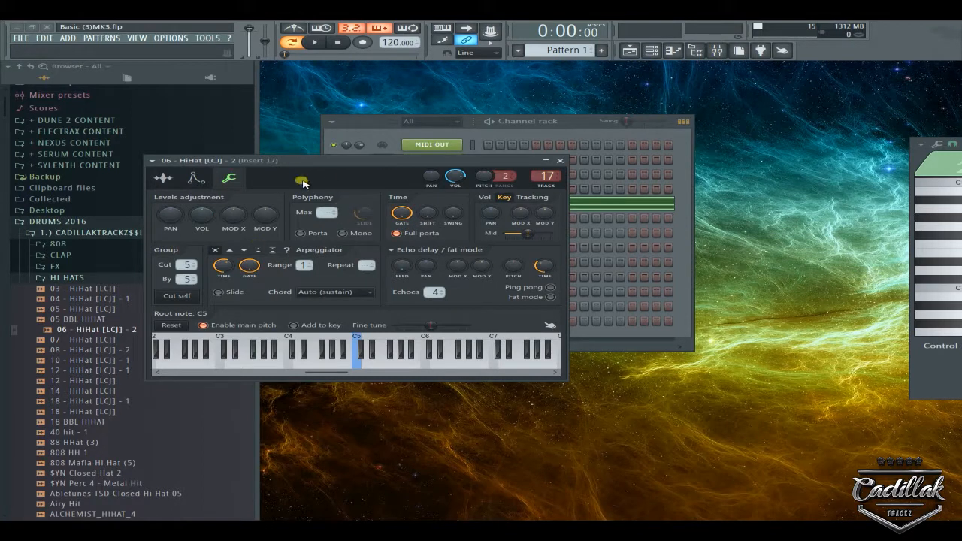
# Set the channel's GATE time to 2 steps.
pyautogui.rightClick(411, 217)
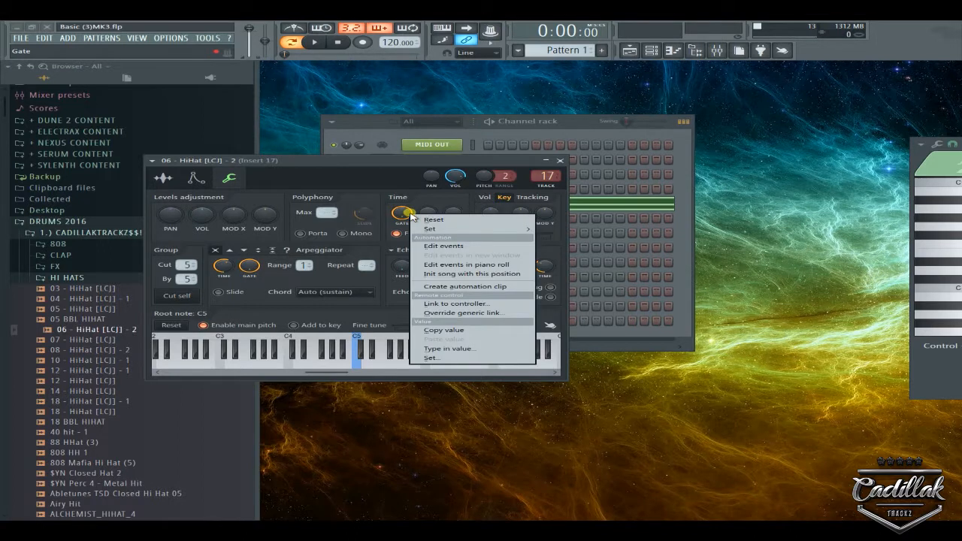
pyautogui.moveTo(450, 230)
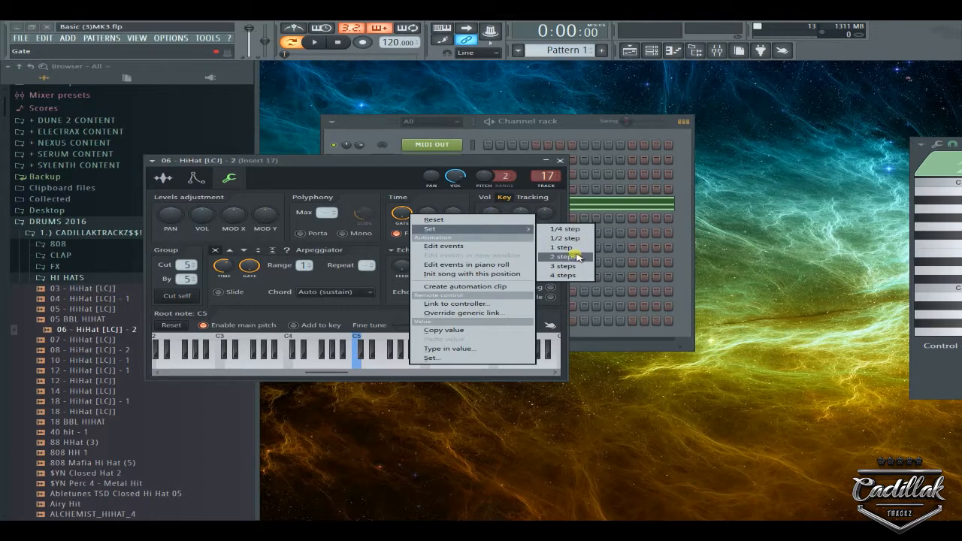
pyautogui.click(405, 164)
# Review the step options for arpeggiator TIME, swing and fine time shift without changes.
pyautogui.rightClick(222, 266)
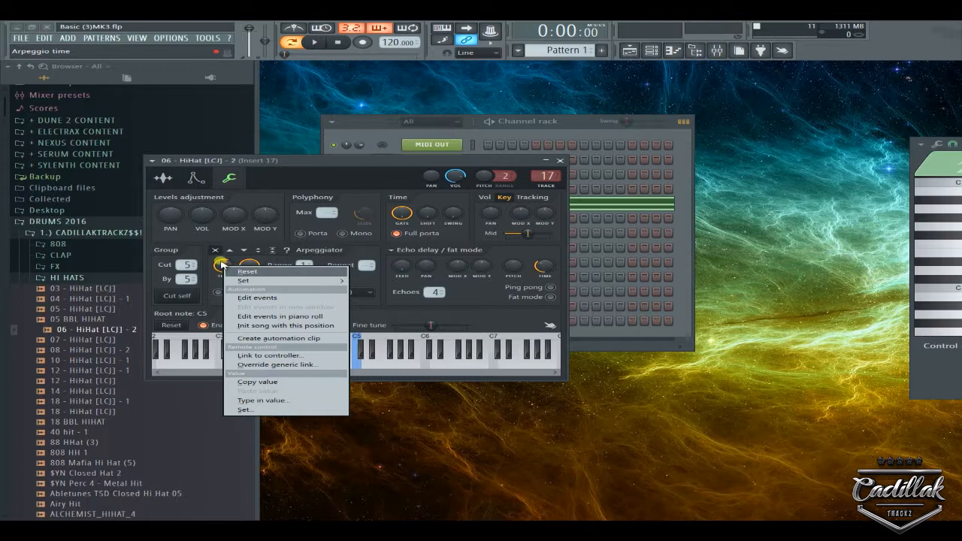
pyautogui.rightClick(221, 264)
pyautogui.moveTo(250, 280)
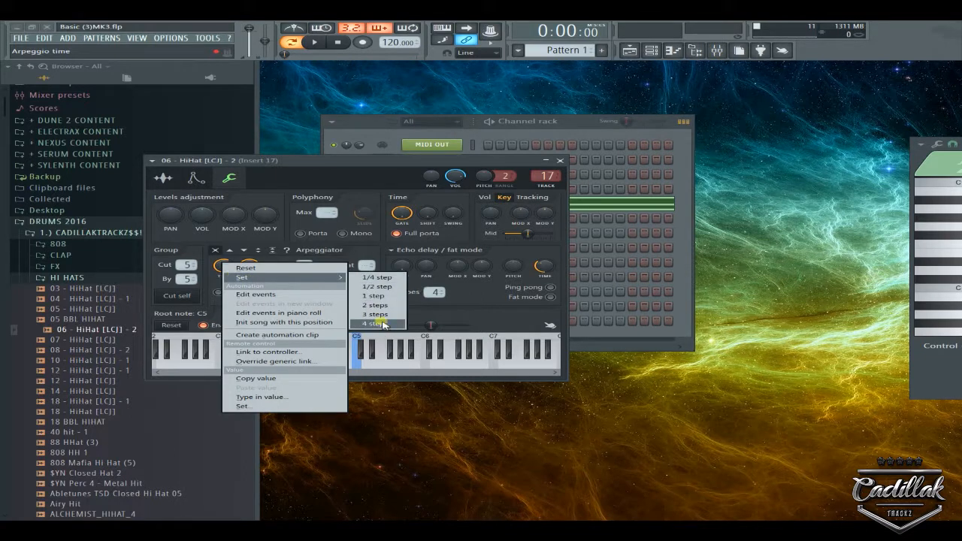
pyautogui.rightClick(461, 216)
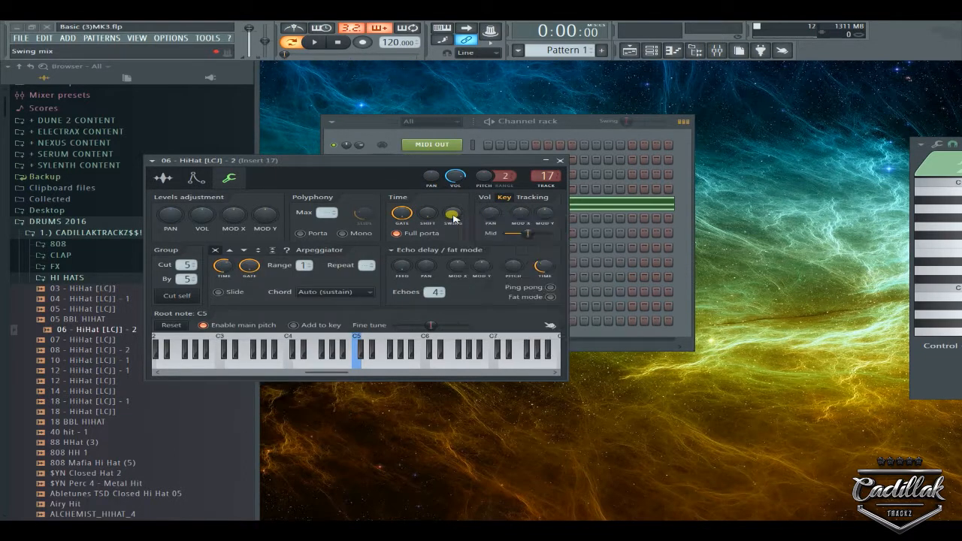
pyautogui.rightClick(454, 215)
pyautogui.rightClick(452, 213)
pyautogui.rightClick(425, 217)
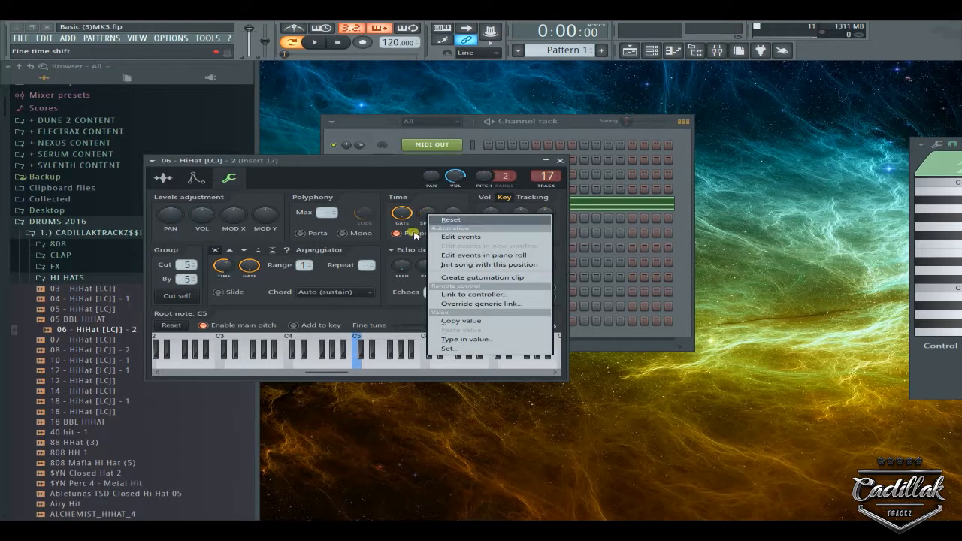
pyautogui.click(364, 165)
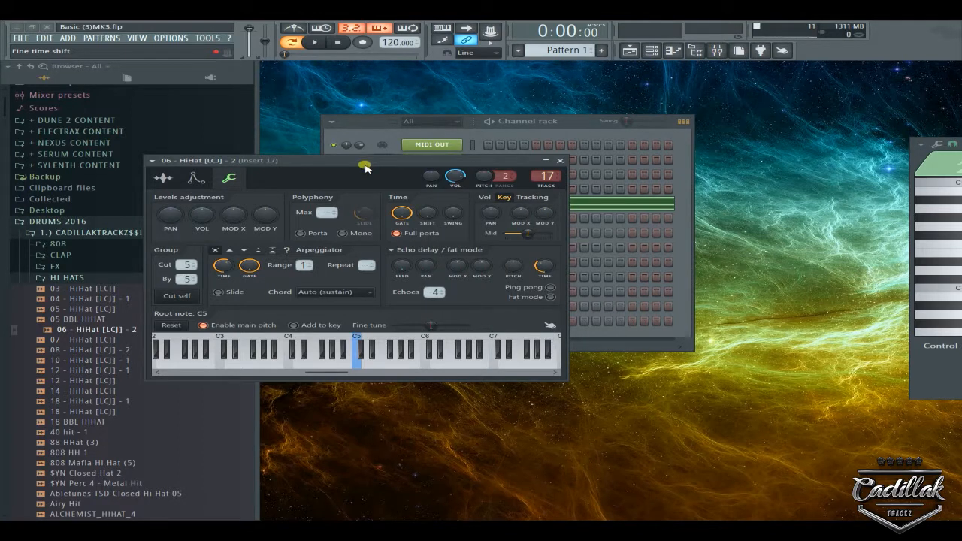
# Inspect the echo delay TIME options, leaving the value unchanged.
pyautogui.rightClick(541, 266)
pyautogui.click(541, 267)
pyautogui.rightClick(542, 266)
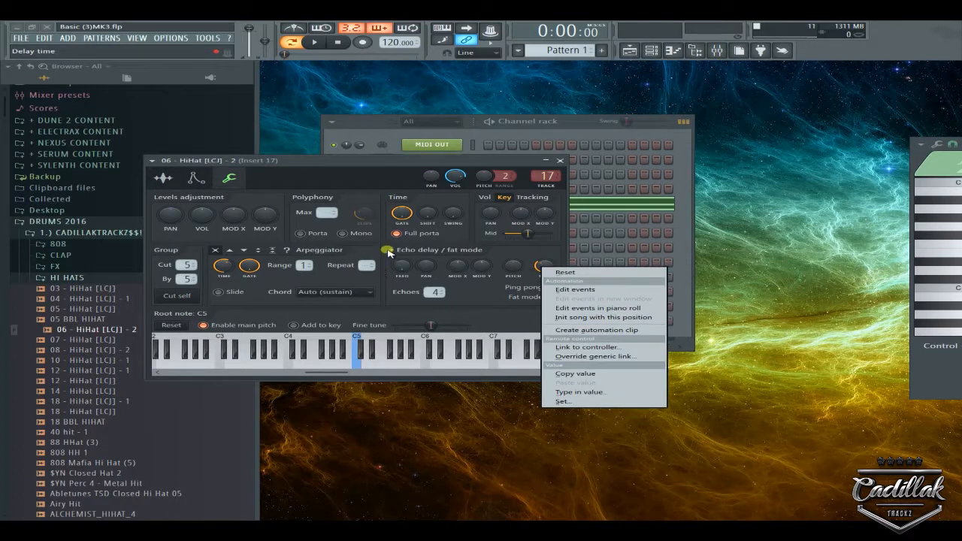
pyautogui.click(390, 250)
pyautogui.click(376, 249)
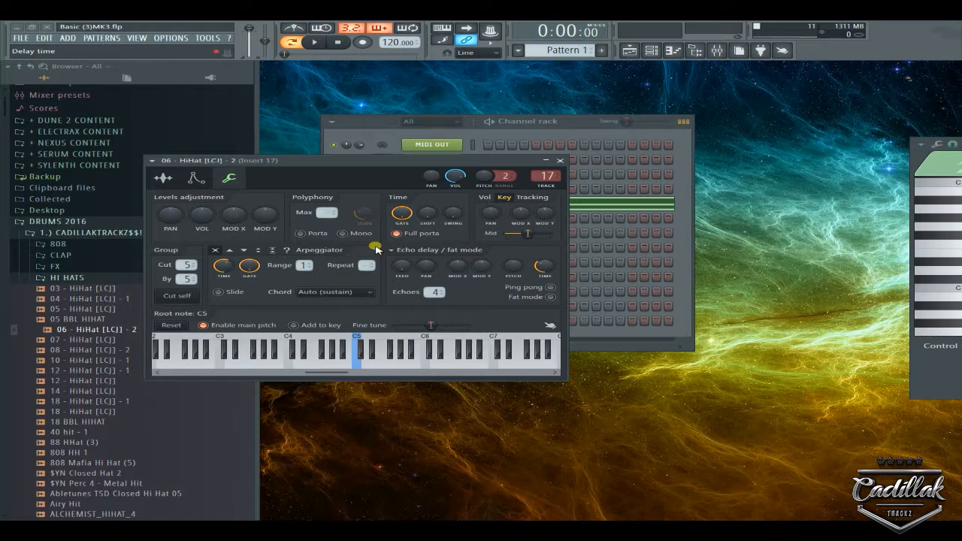
# Look over the channel volume, MOD X and pan value options without changing them.
pyautogui.rightClick(201, 216)
pyautogui.rightClick(234, 215)
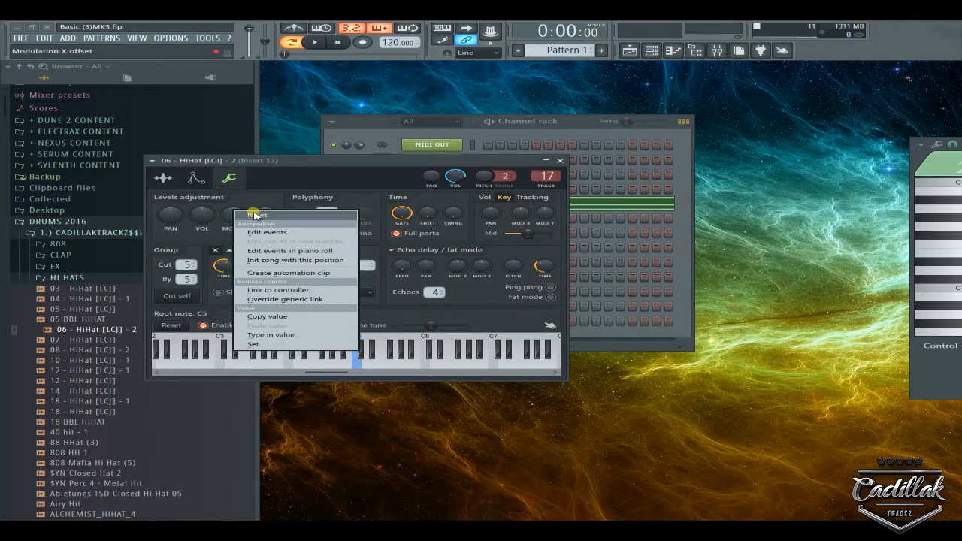
pyautogui.rightClick(171, 215)
pyautogui.click(275, 203)
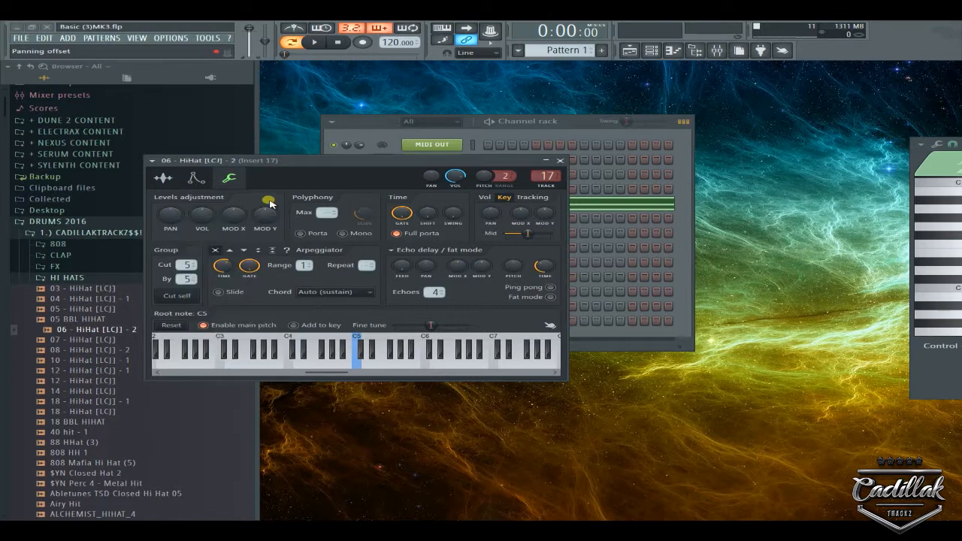
# Recheck the arpeggio time, fine time shift and gate step options, leaving all unchanged.
pyautogui.rightClick(223, 266)
pyautogui.moveTo(278, 282)
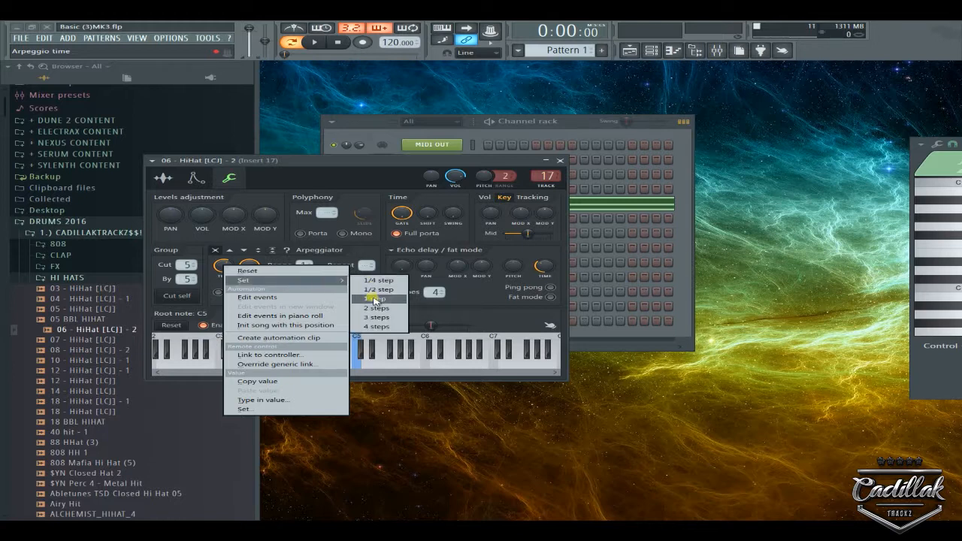
pyautogui.rightClick(426, 212)
pyautogui.click(409, 214)
pyautogui.rightClick(409, 213)
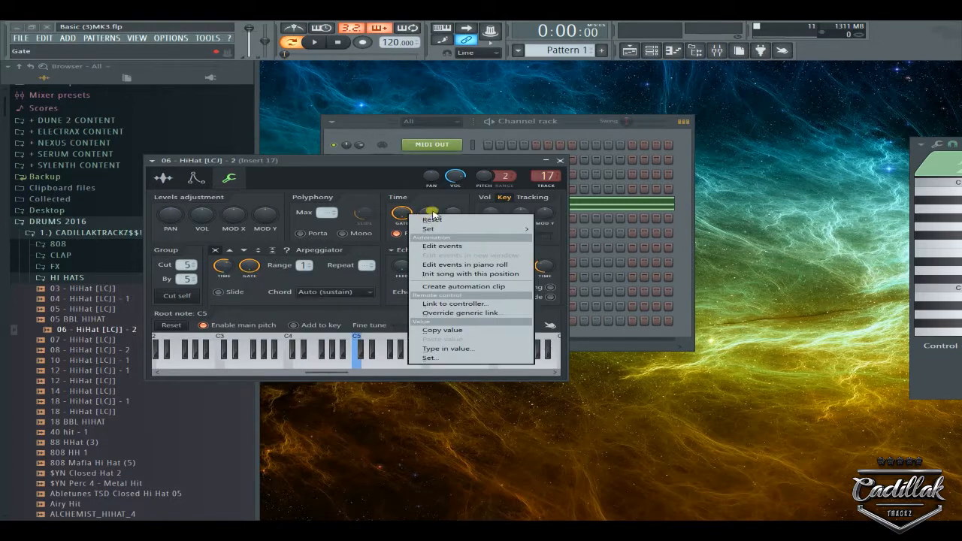
pyautogui.click(433, 211)
pyautogui.click(426, 220)
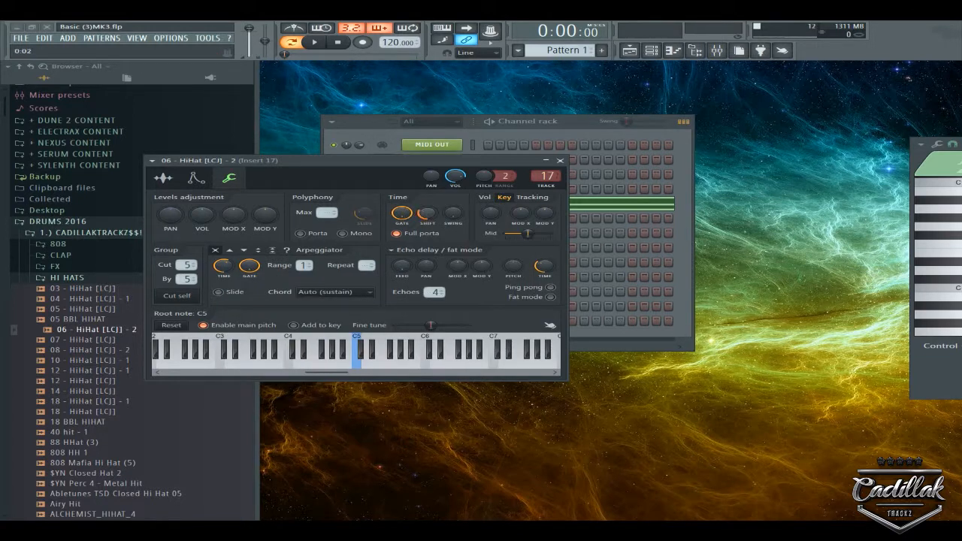
pyautogui.rightClick(426, 212)
# On the Volume envelope page, view the HOLD and REL knobs' 1–128 step lengths.
pyautogui.click(427, 213)
pyautogui.click(196, 178)
pyautogui.rightClick(218, 274)
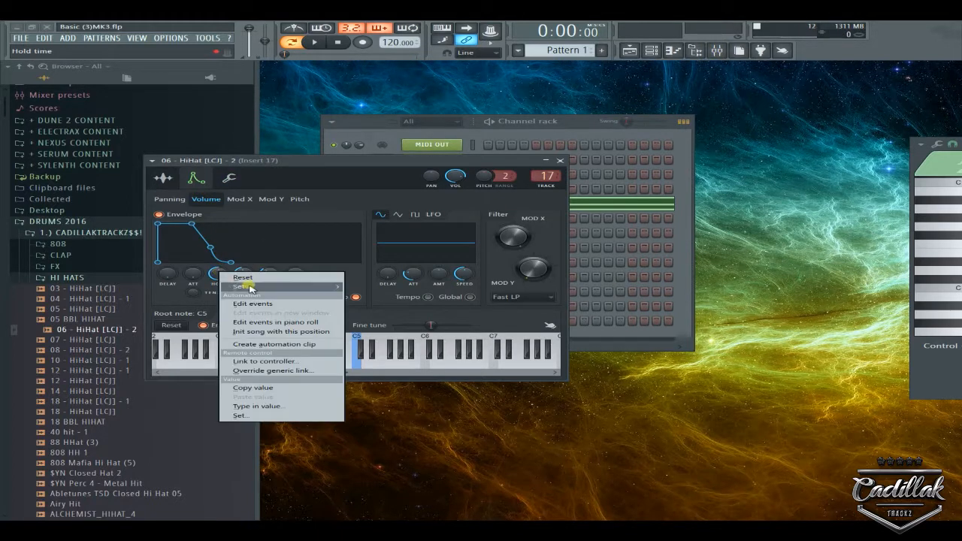
pyautogui.moveTo(257, 288)
pyautogui.click(400, 159)
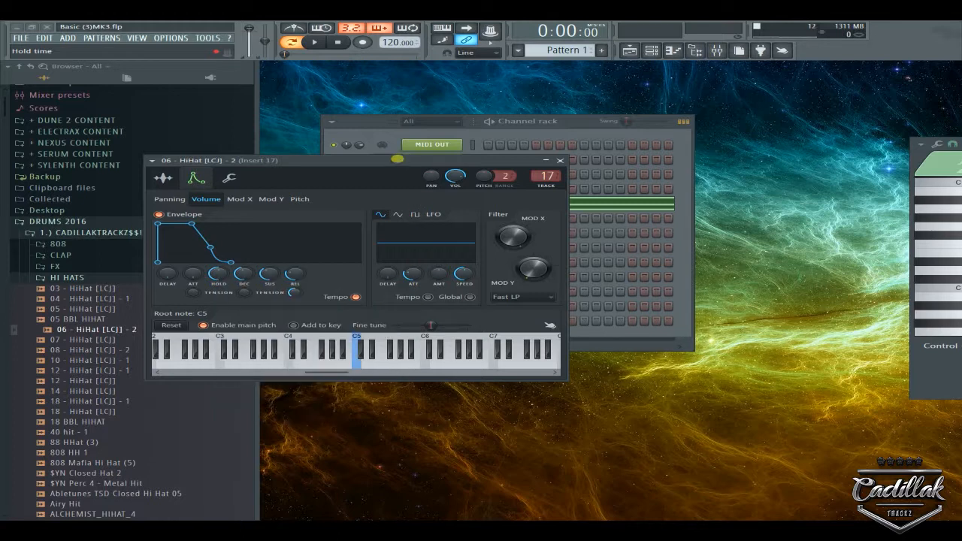
pyautogui.rightClick(224, 275)
pyautogui.rightClick(295, 272)
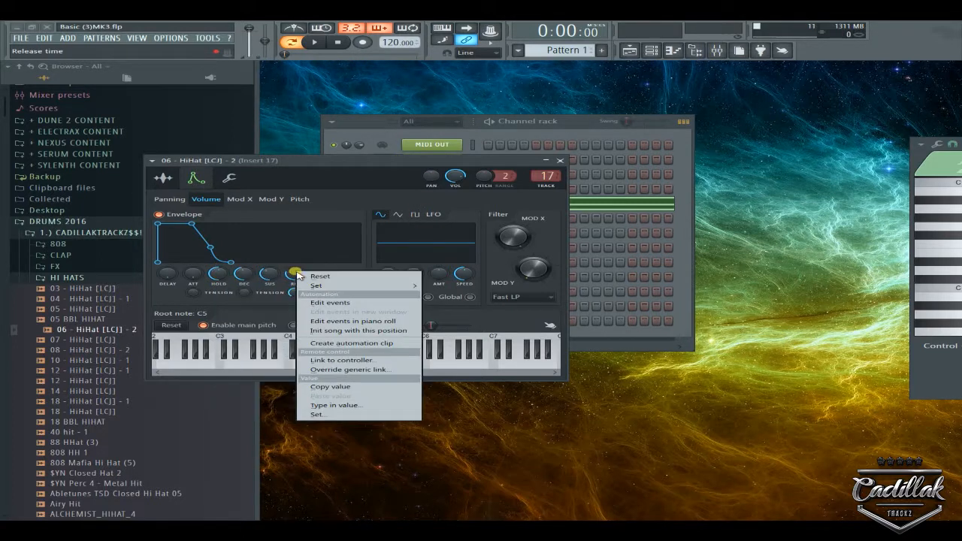
pyautogui.moveTo(397, 286)
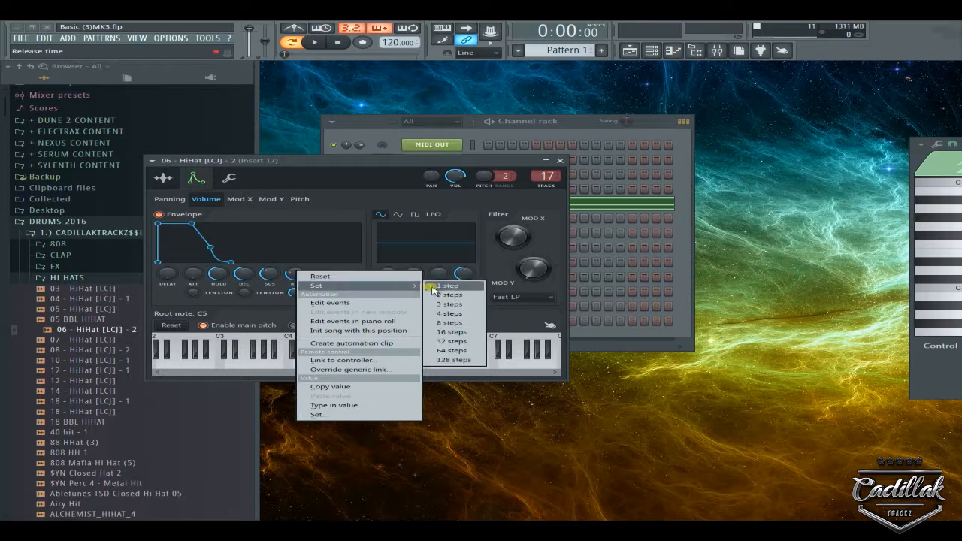